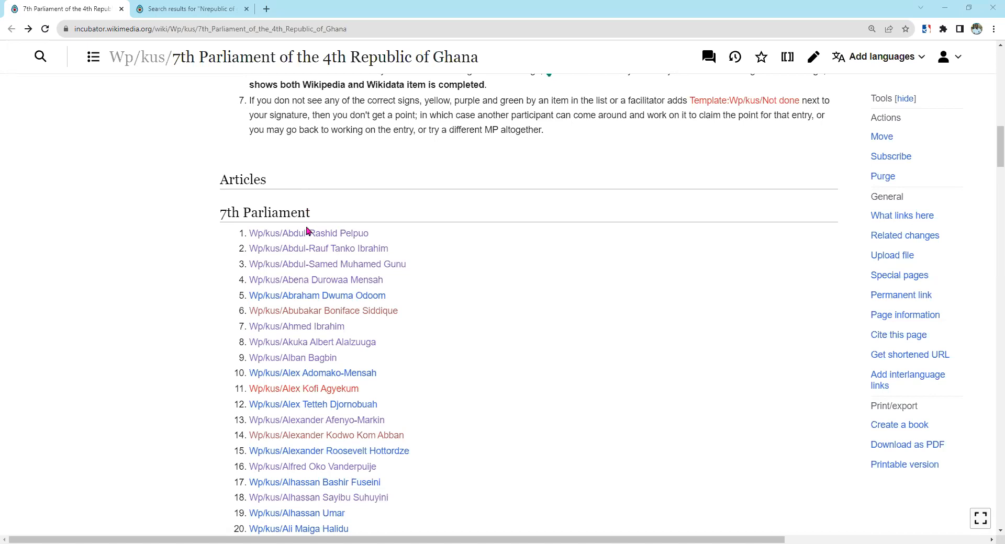
Open the Wp/kus/Abdul-Rashid Pelpuo article from the 7th Parliament Articles list.
{"action": "left_click", "coordinate": [309, 233]}
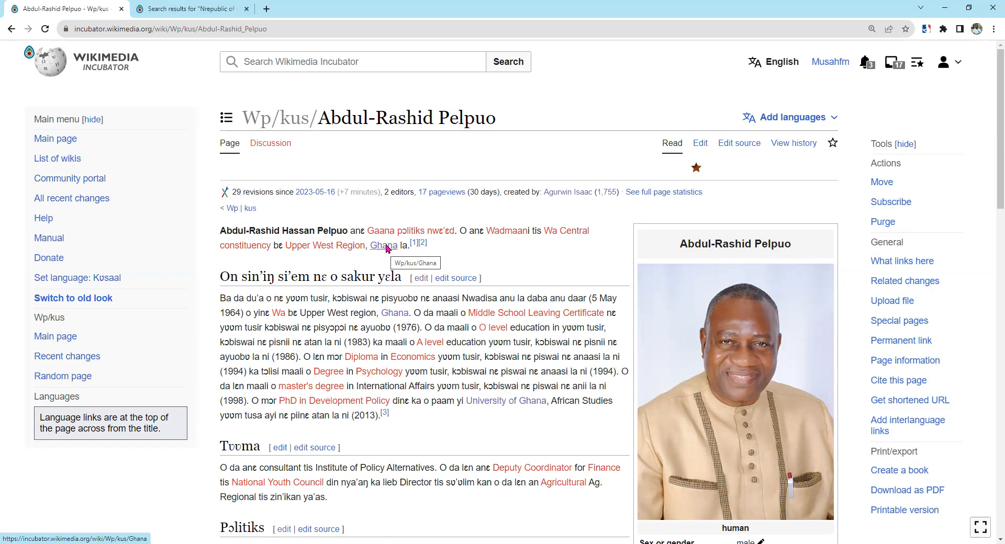
Follow the article's Ghana link to inspect its target page, then come back.
{"action": "left_click", "coordinate": [387, 247]}
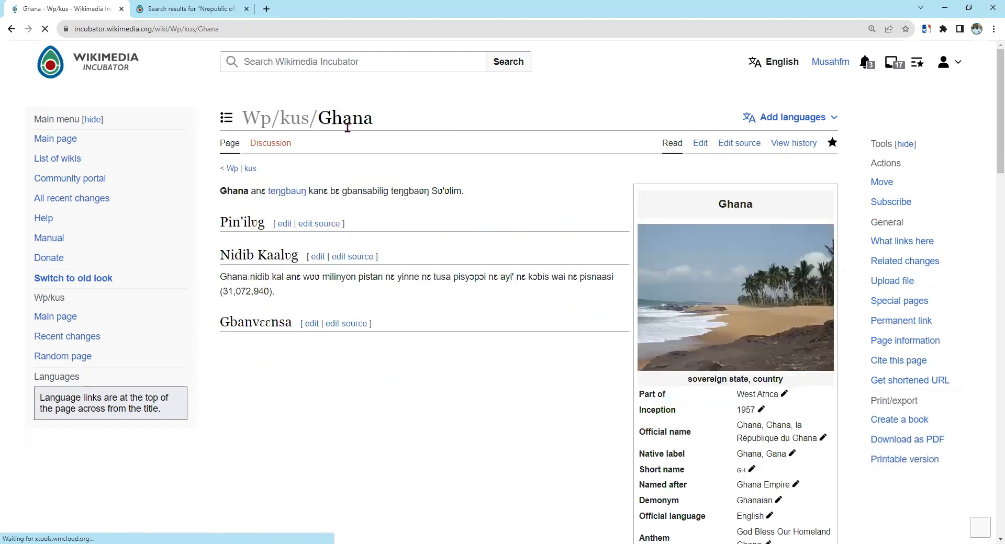
{"action": "left_click_drag", "start_coordinate": [375, 119], "coordinate": [331, 119]}
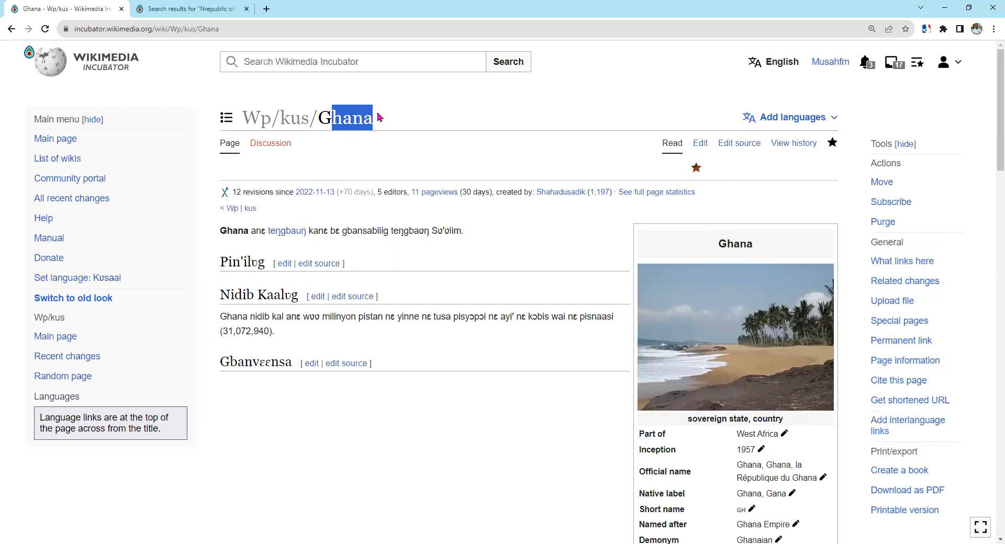
{"action": "left_click", "coordinate": [366, 140]}
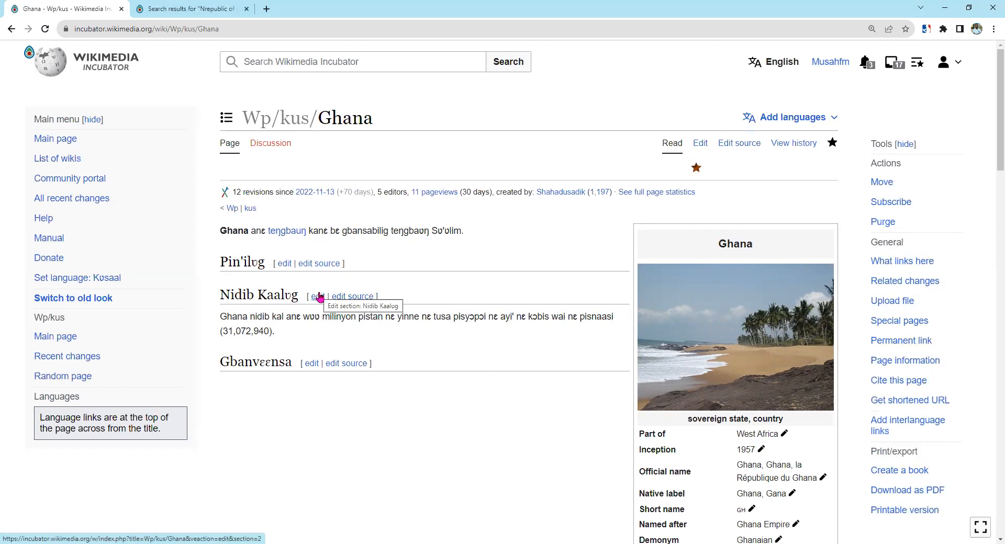
{"action": "left_click", "coordinate": [12, 29]}
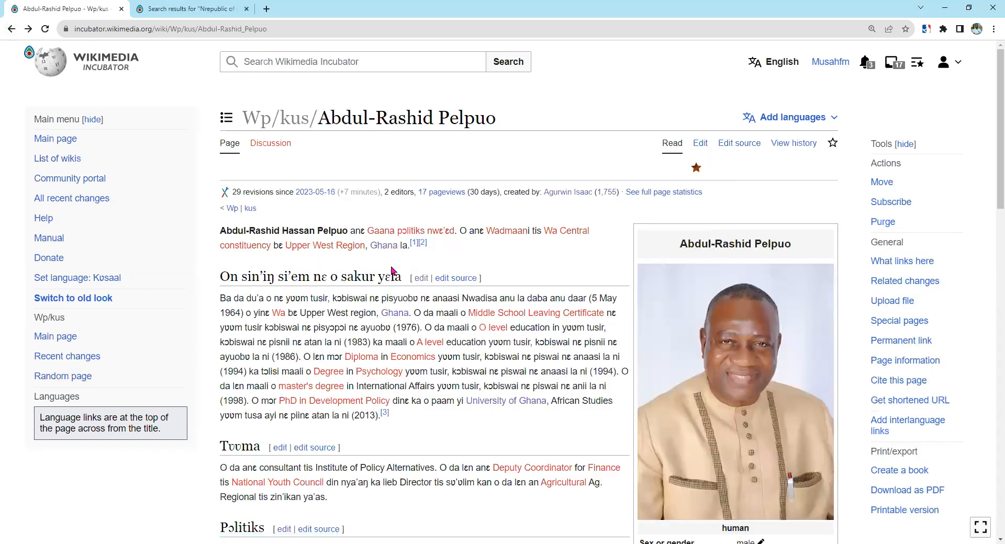
Check the red Upper West Region link's destination, then return to the 7th Parliament list.
{"action": "left_click", "coordinate": [318, 247]}
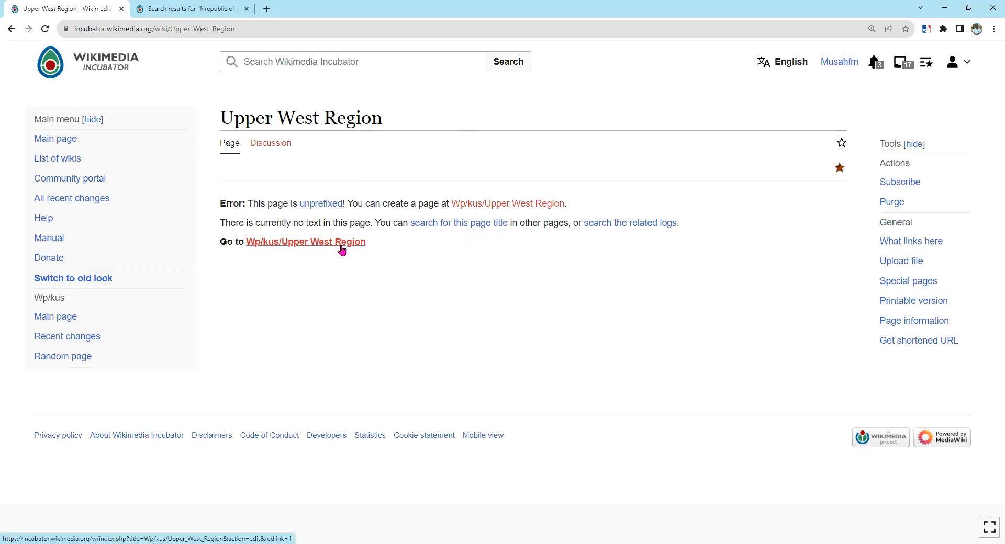
{"action": "left_click", "coordinate": [11, 30]}
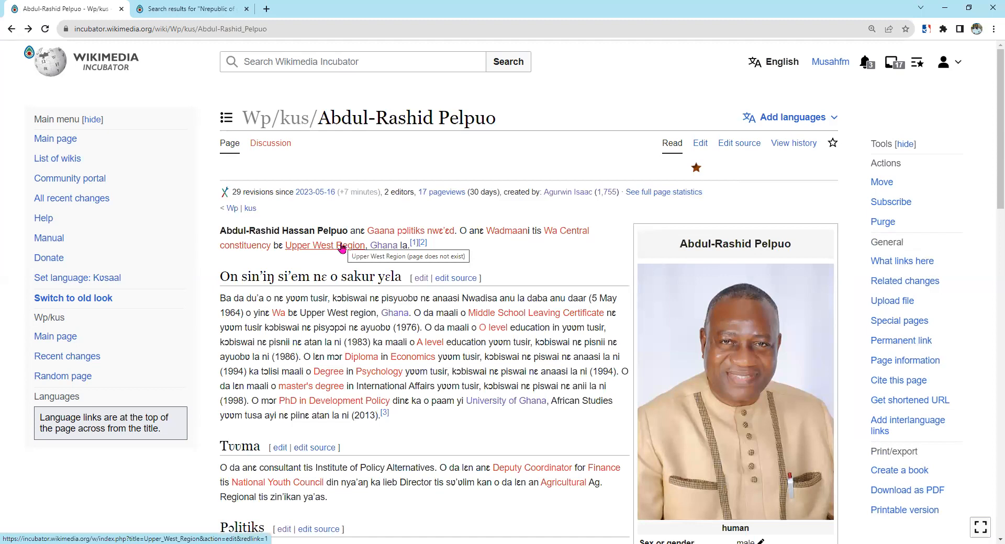
{"action": "left_click", "coordinate": [10, 30]}
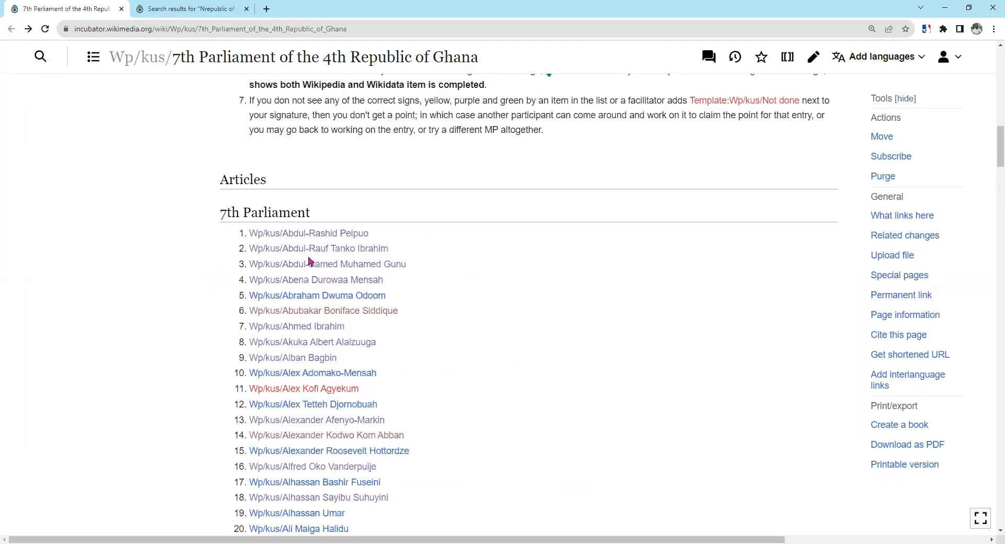
Open Wp/kus/Akuka Albert Alalzuuga and switch it into the visual editor.
{"action": "left_click", "coordinate": [310, 347]}
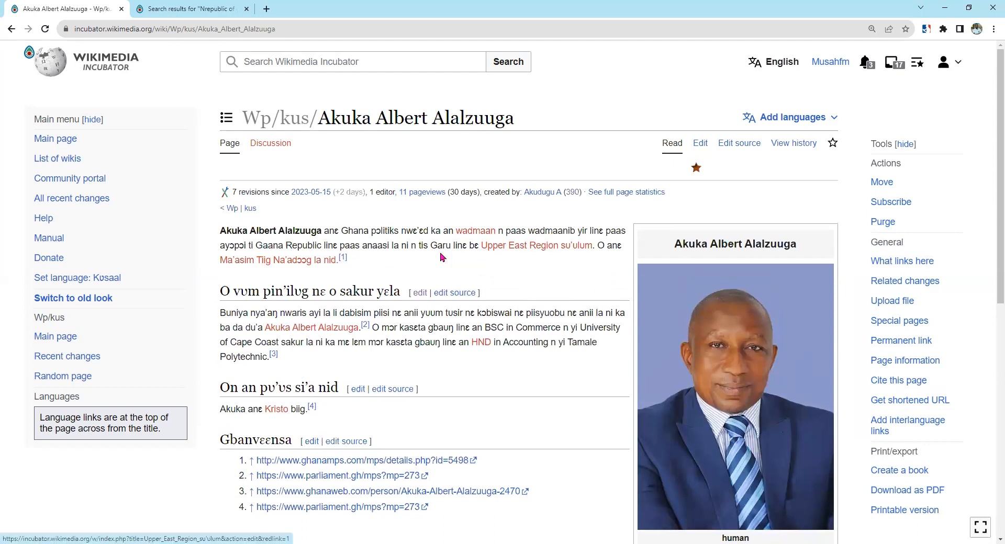
{"action": "double_click", "coordinate": [352, 233]}
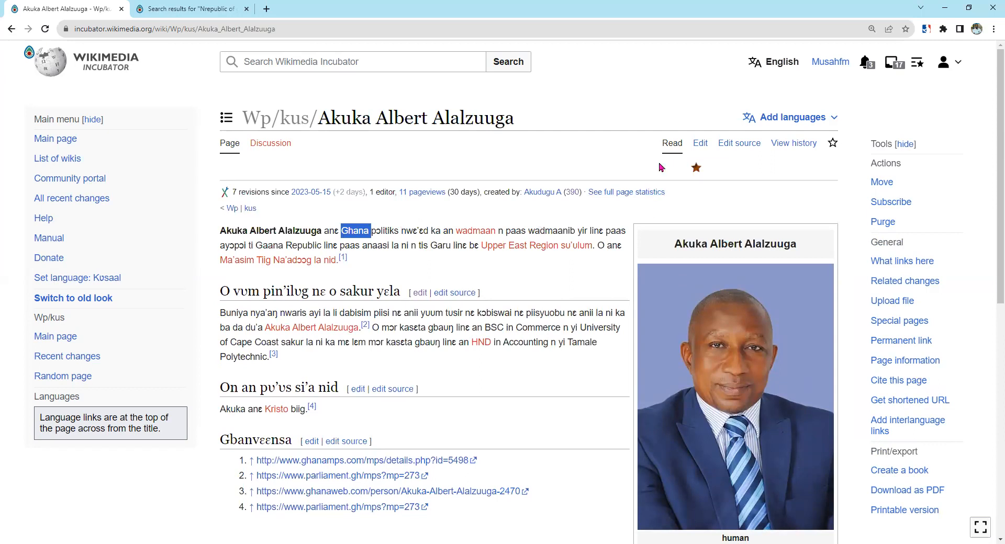
{"action": "left_click", "coordinate": [698, 144]}
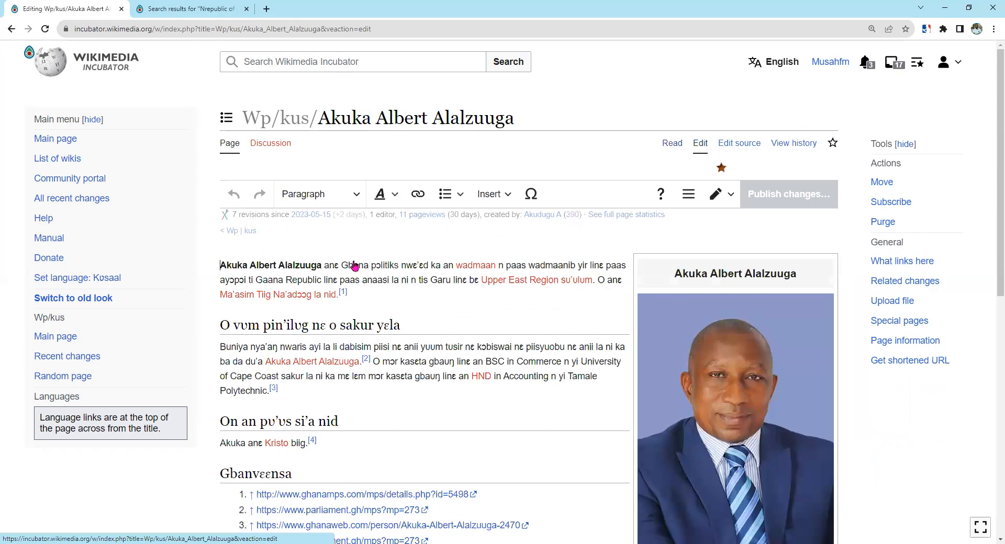
Select 'Ghana' in the opening line and bring up Add a link for it.
{"action": "double_click", "coordinate": [354, 265]}
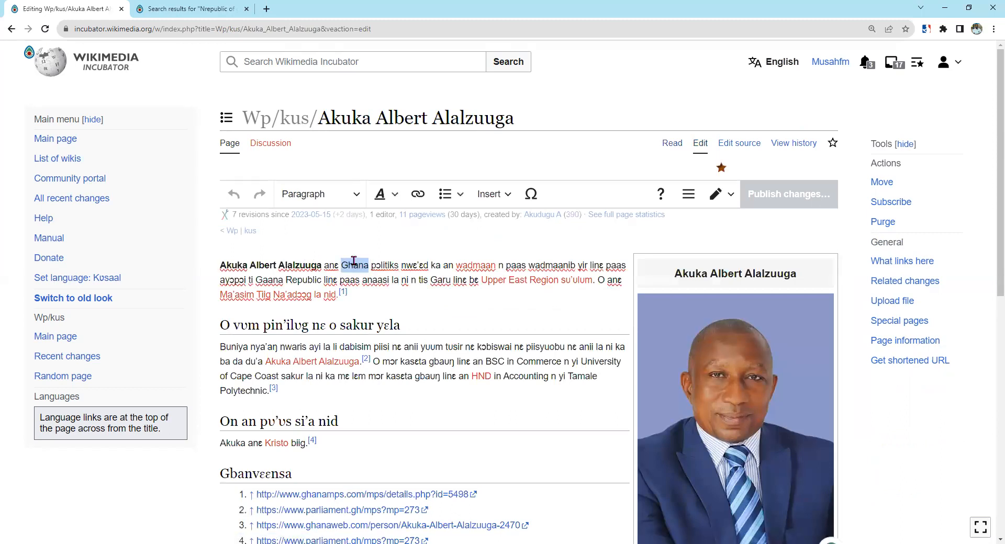
{"action": "left_click", "coordinate": [417, 196]}
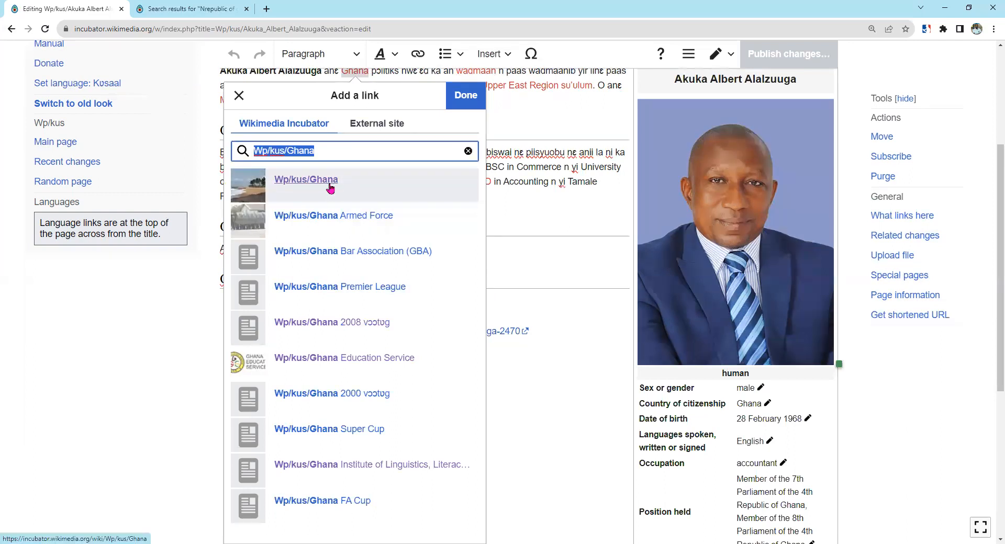
Link the opening sentence's 'Ghana' to the Wp/kus/Ghana page.
{"action": "left_click", "coordinate": [325, 152]}
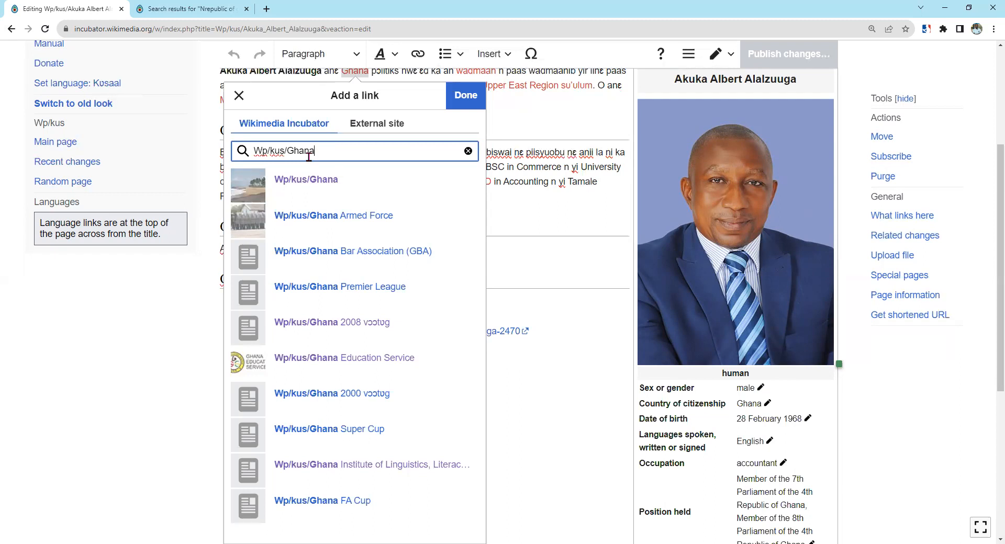
{"action": "key", "text": "BackSpace"}
{"action": "key", "text": "BackSpace"}
{"action": "key", "text": "BackSpace"}
{"action": "key", "text": "BackSpace"}
{"action": "key", "text": "BackSpace"}
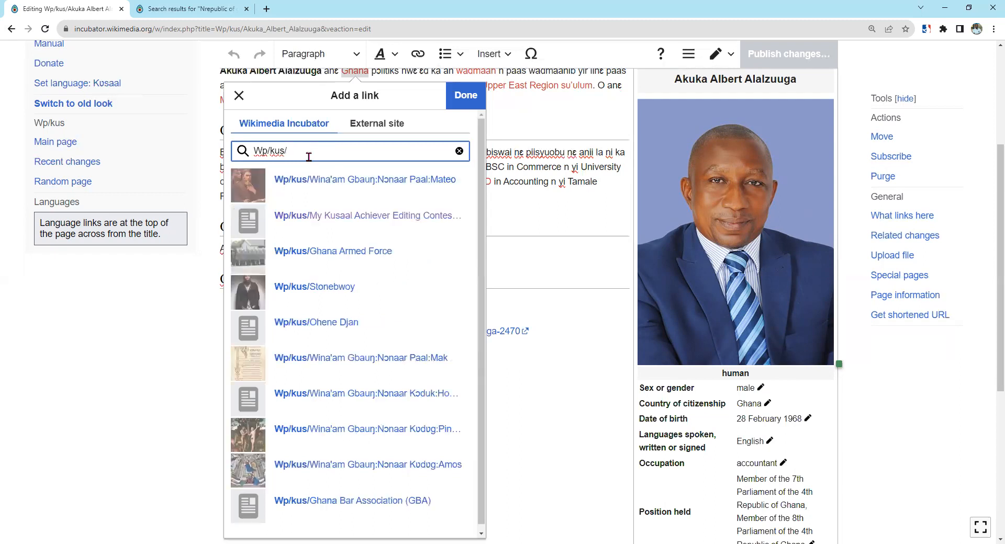
{"action": "type", "text": "Ghana"}
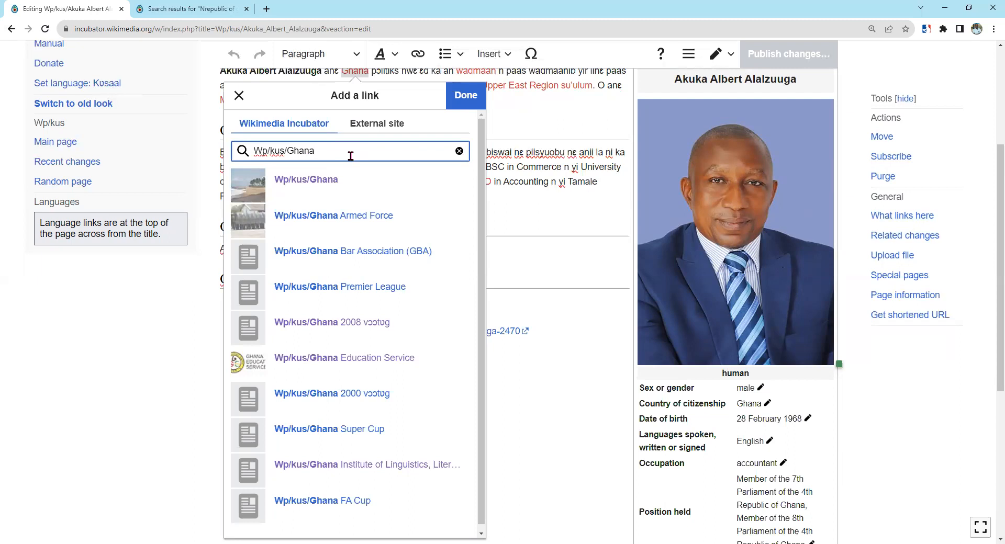
{"action": "left_click", "coordinate": [328, 187]}
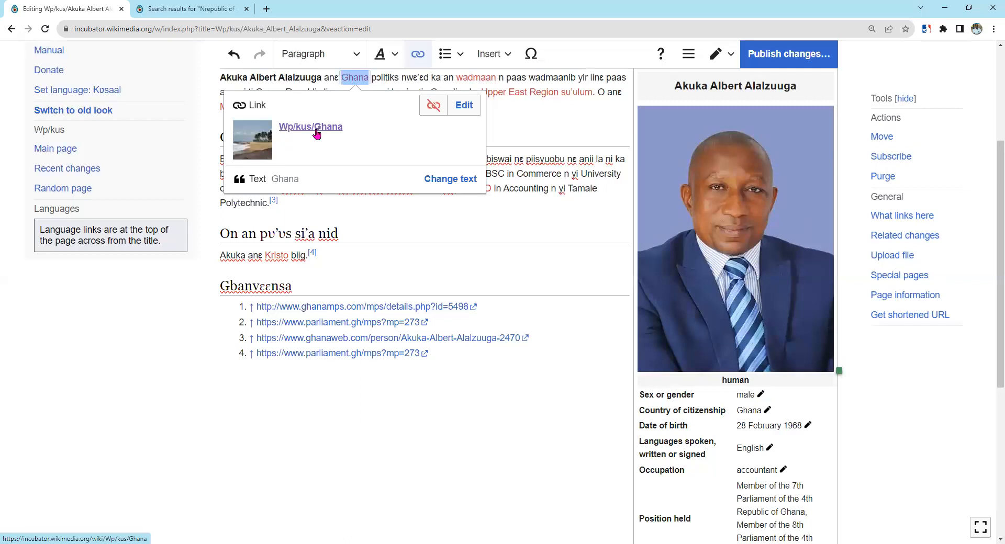
{"action": "scroll", "coordinate": [427, 131], "scroll_direction": "up", "scroll_amount": 1}
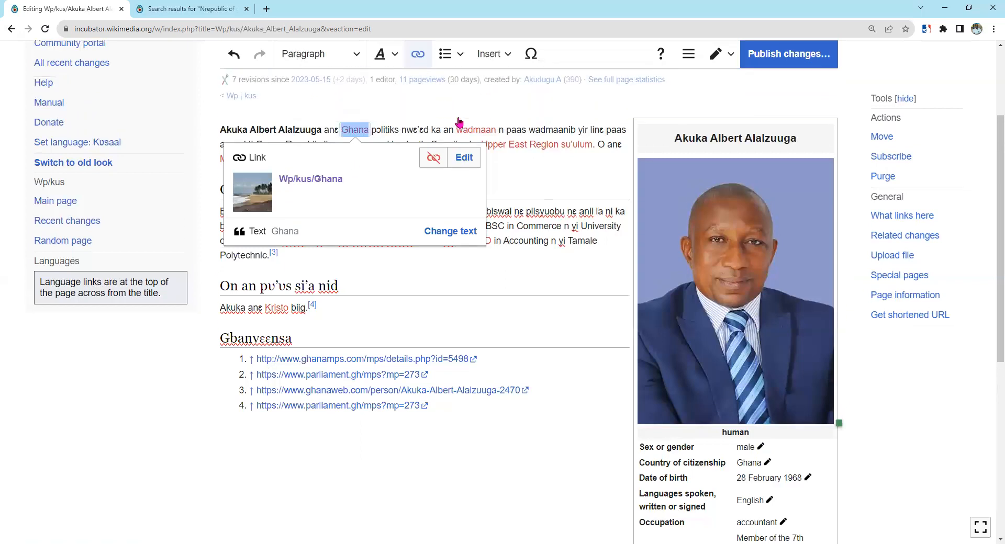
{"action": "left_click", "coordinate": [387, 147]}
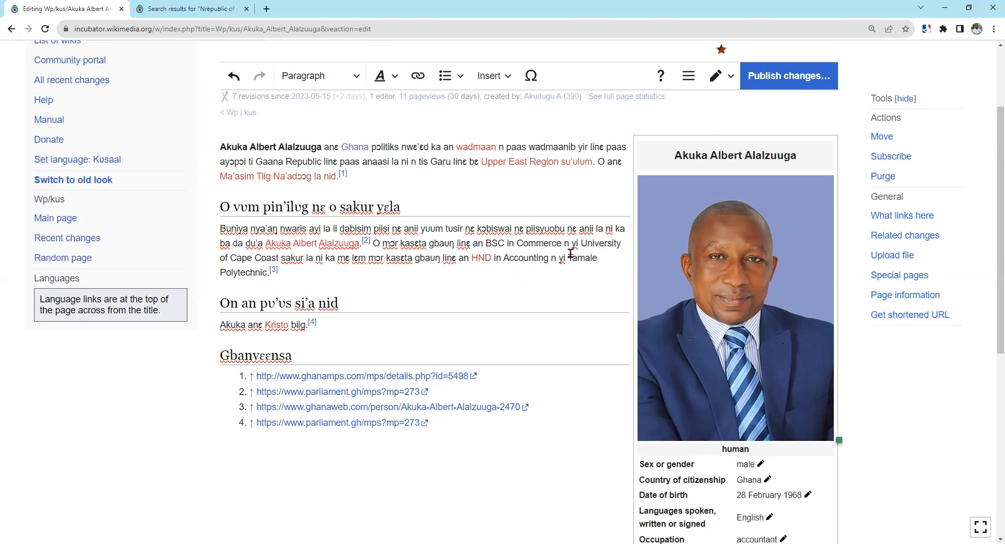
Select 'Tamale Polytechnic' in the education paragraph and begin a link on it.
{"action": "left_click_drag", "start_coordinate": [570, 257], "coordinate": [267, 270]}
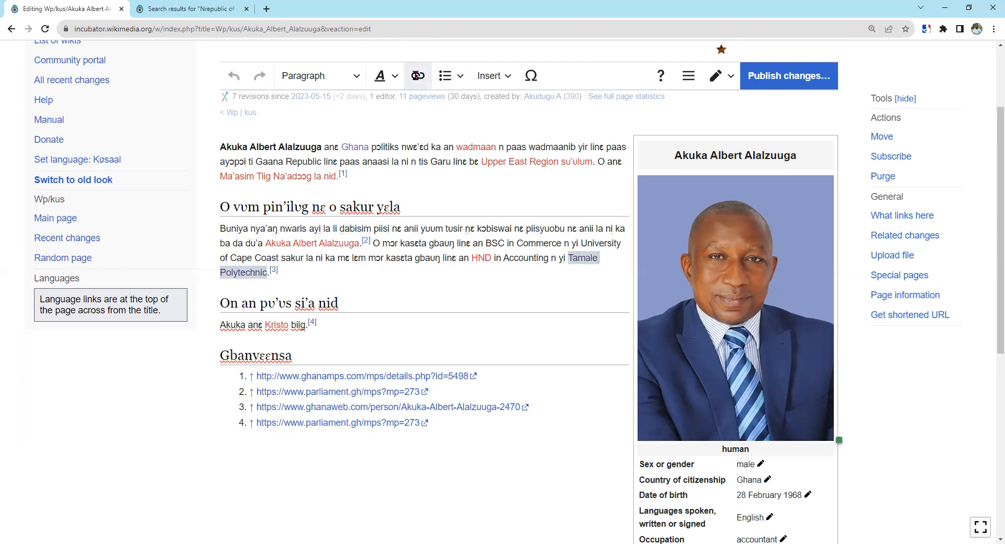
{"action": "left_click", "coordinate": [417, 77]}
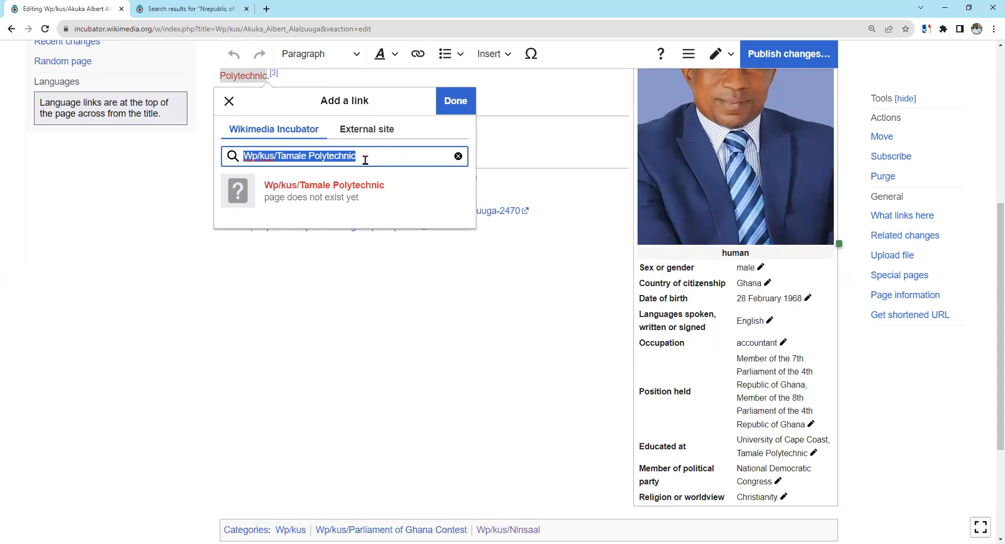
Point the Tamale Polytechnic link at the new page Wp/kus/Tamale Polytechnic.
{"action": "type", "text": "Wp/kus/"}
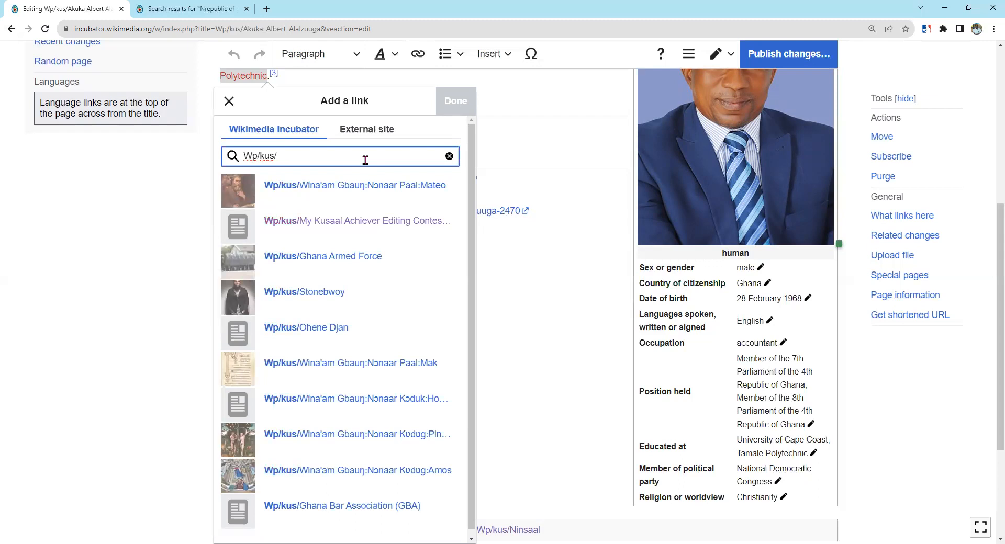
{"action": "type", "text": "Ta"}
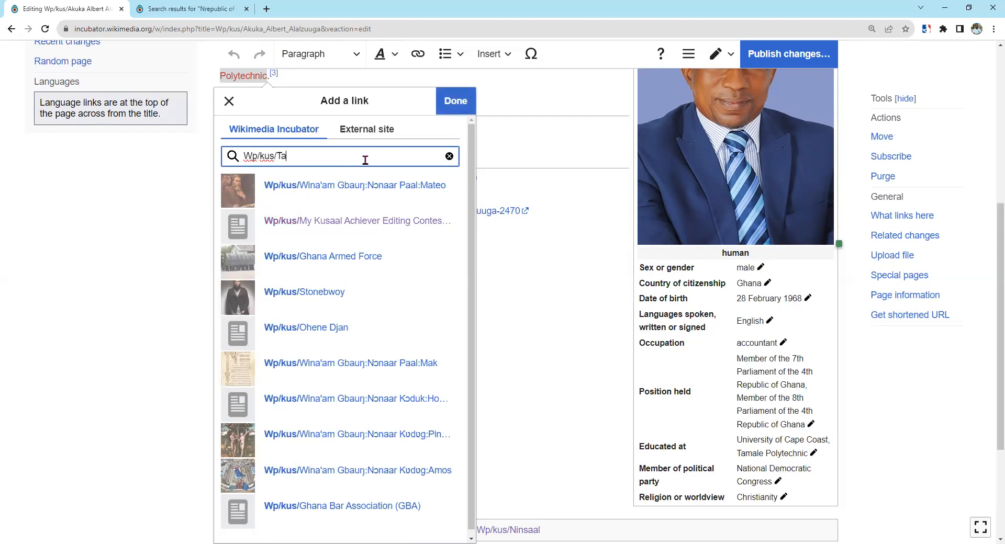
{"action": "type", "text": "male "}
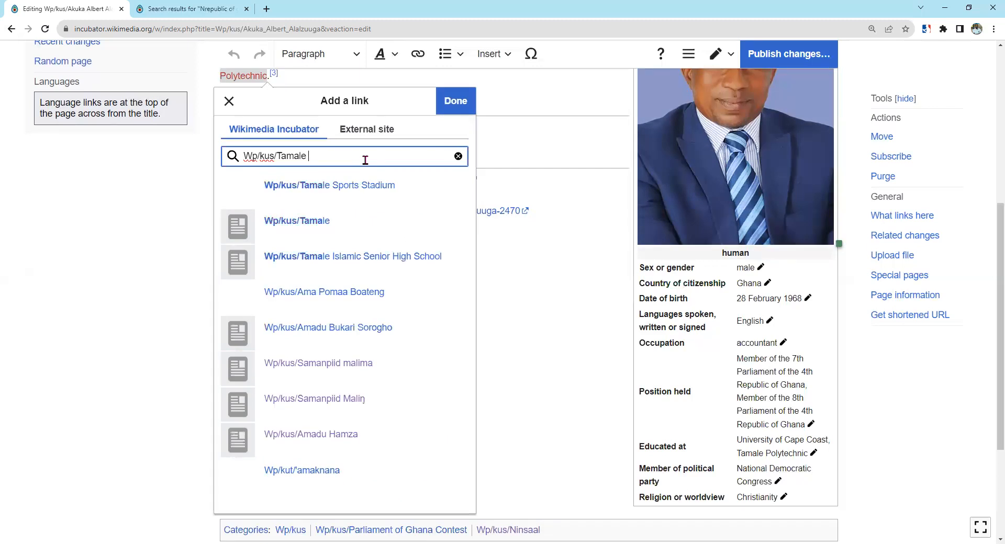
{"action": "type", "text": "Polytech"}
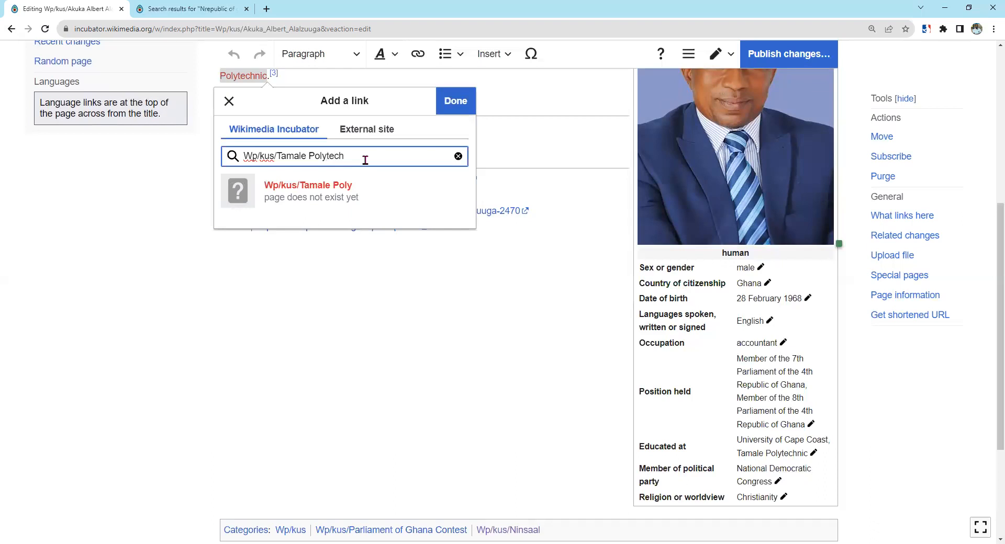
{"action": "type", "text": "nic"}
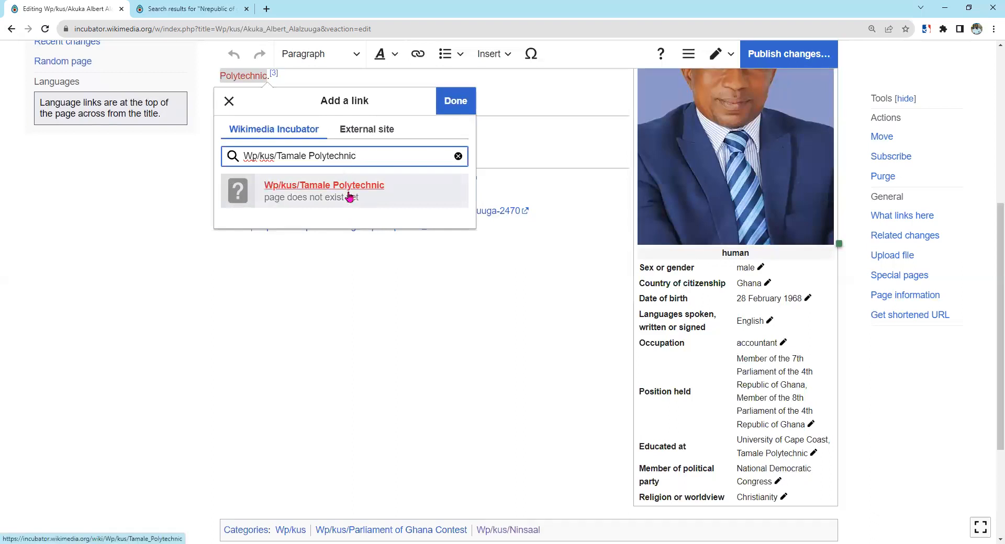
{"action": "left_click", "coordinate": [443, 102]}
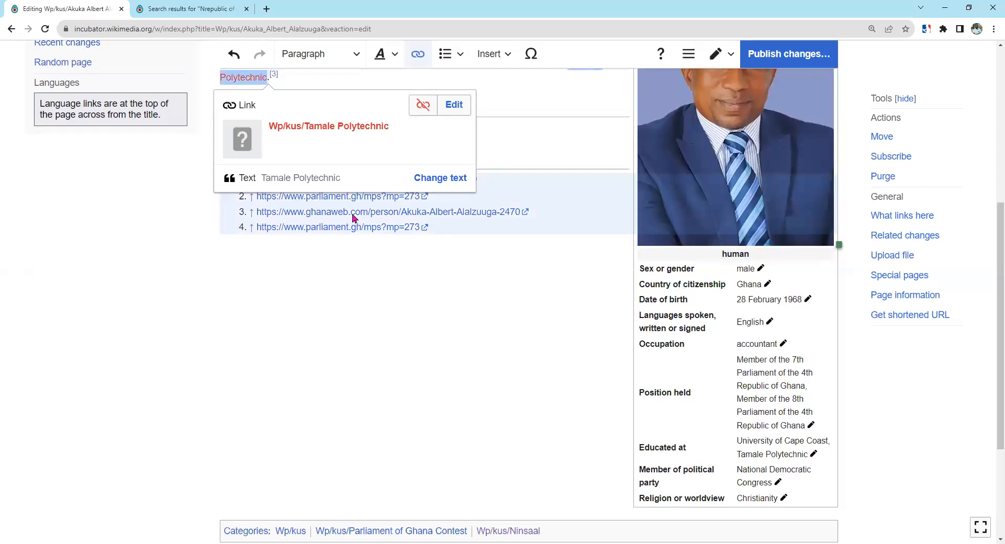
{"action": "left_click", "coordinate": [518, 137]}
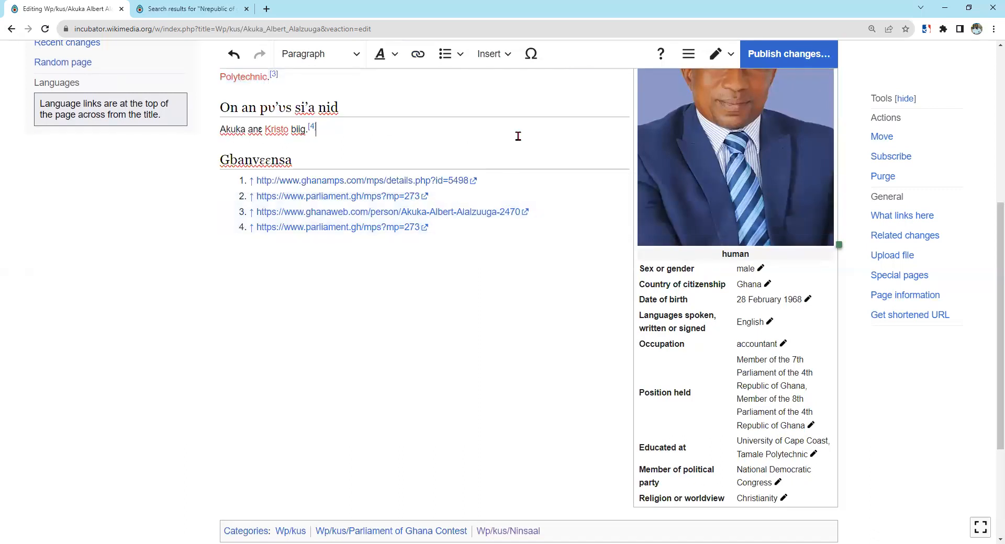
Replace the red-linked name with plain text 'Akuka Albert Alalzuuga', deleting the old link.
{"action": "scroll", "coordinate": [375, 149], "scroll_direction": "up", "scroll_amount": 3}
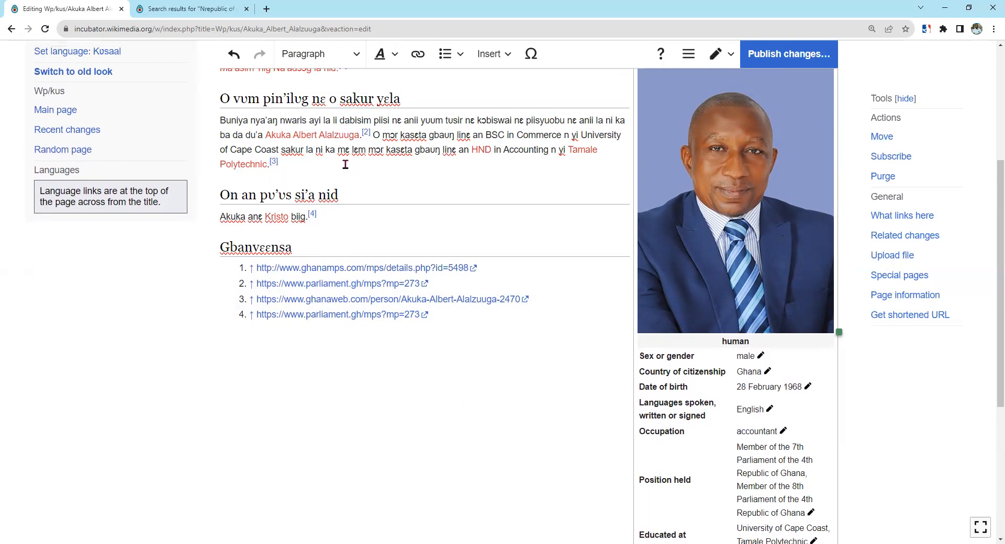
{"action": "scroll", "coordinate": [346, 165], "scroll_direction": "up", "scroll_amount": 1}
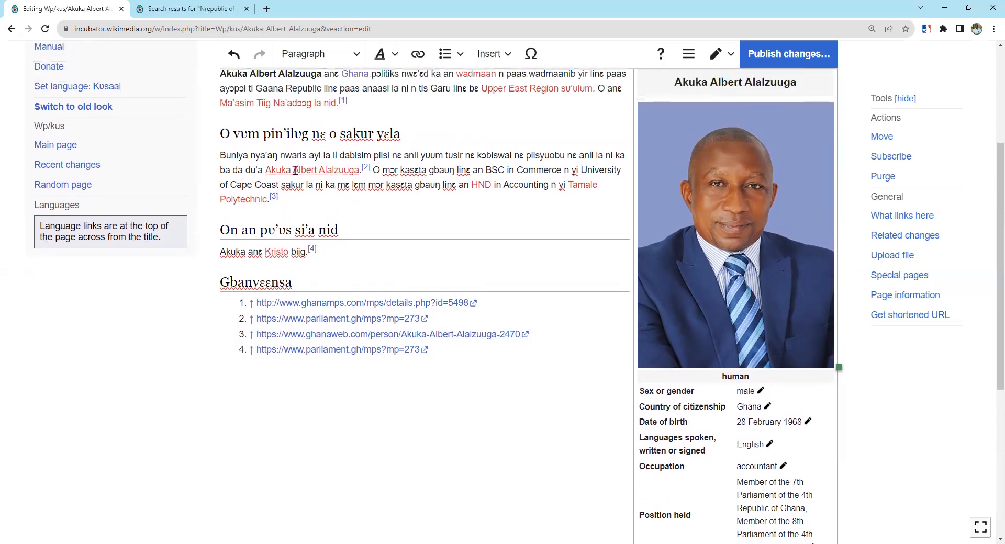
{"action": "left_click", "coordinate": [262, 173]}
{"action": "type", "text": "Aku"}
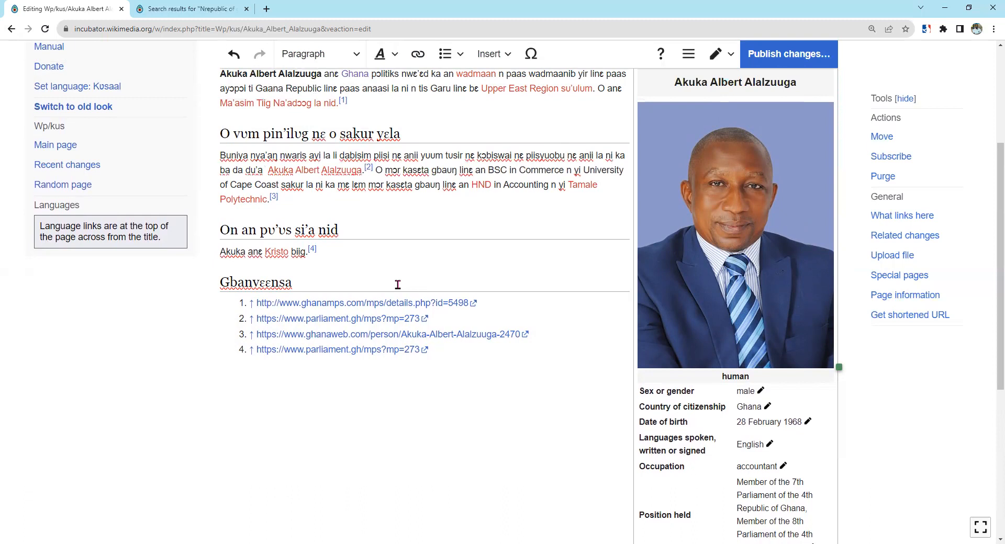
{"action": "type", "text": "ka"}
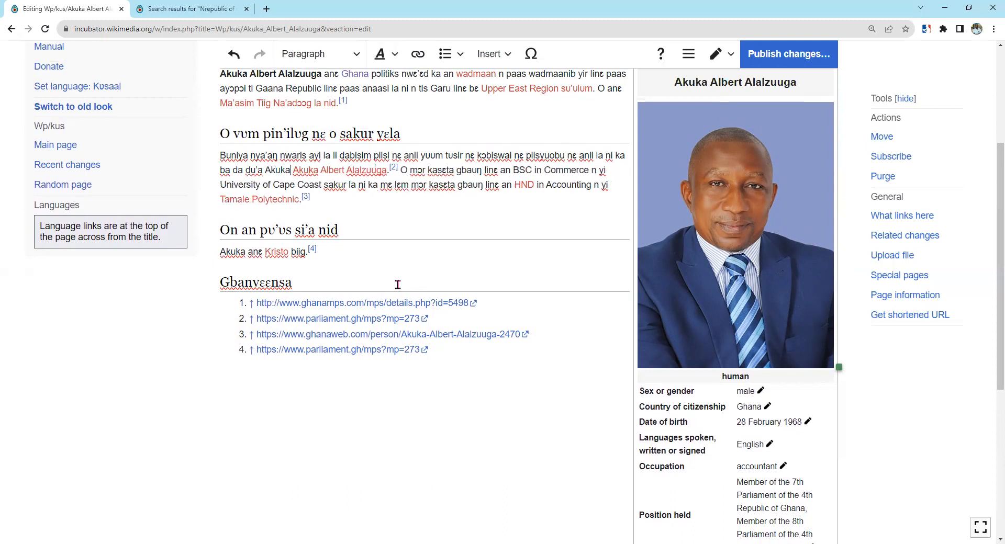
{"action": "type", "text": " Albert"}
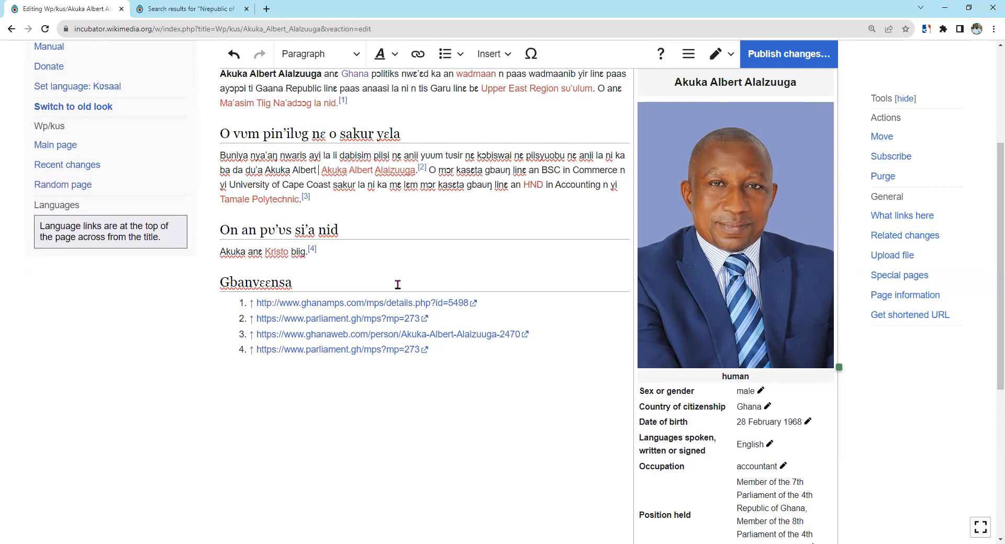
{"action": "type", "text": " Alal"}
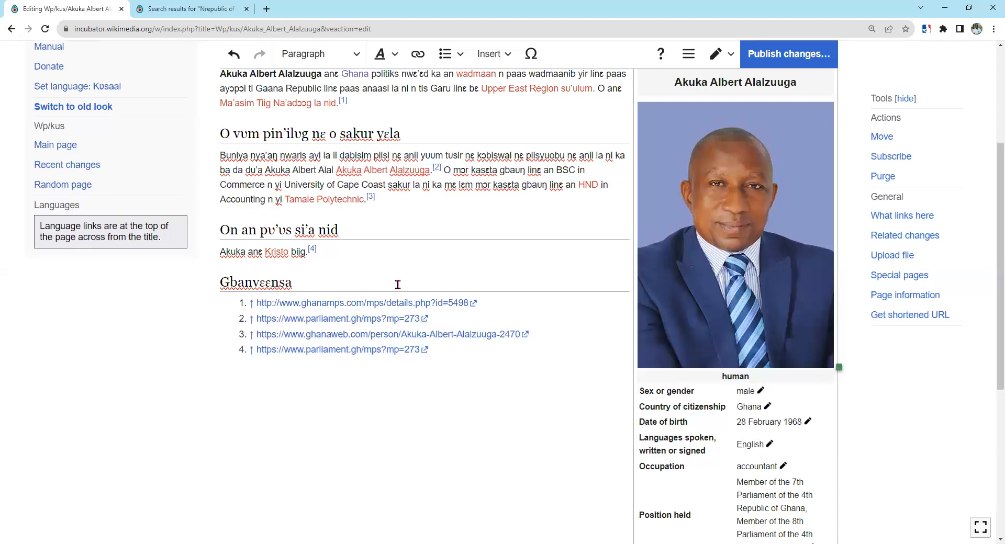
{"action": "type", "text": "zuuga"}
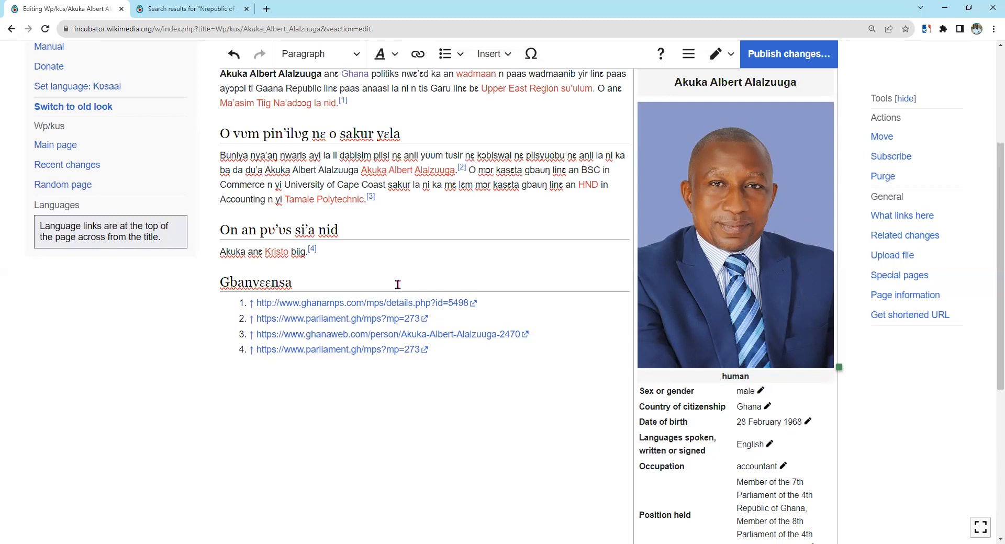
{"action": "key", "text": "Delete"}
{"action": "key", "text": "Delete"}
{"action": "key", "text": "Delete"}
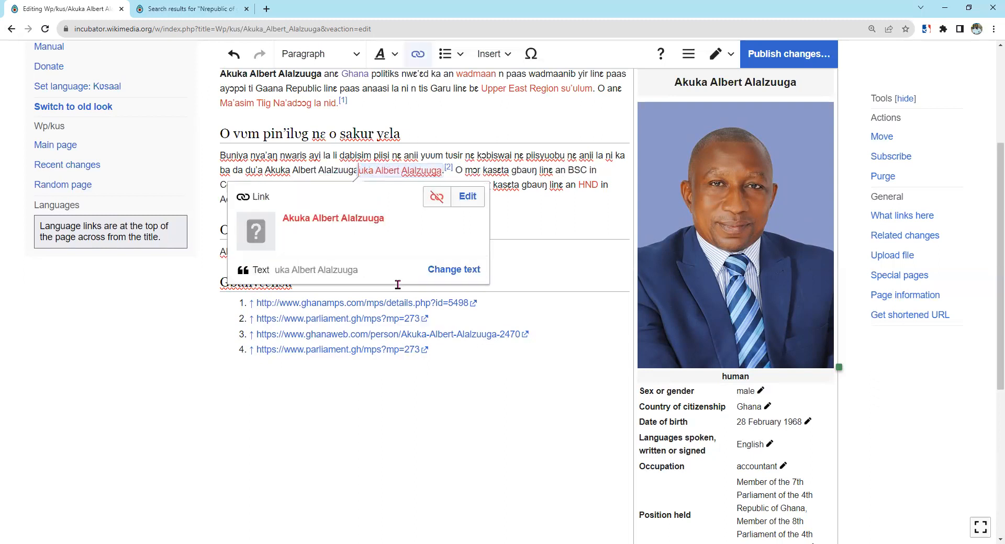
{"action": "key", "text": "Delete"}
{"action": "key", "text": "Delete"}
{"action": "key", "text": "Delete"}
{"action": "key", "text": "Delete"}
{"action": "key", "text": "Delete"}
{"action": "key", "text": "Delete"}
{"action": "key", "text": "Delete"}
{"action": "key", "text": "Delete"}
{"action": "key", "text": "Delete"}
{"action": "key", "text": "Delete"}
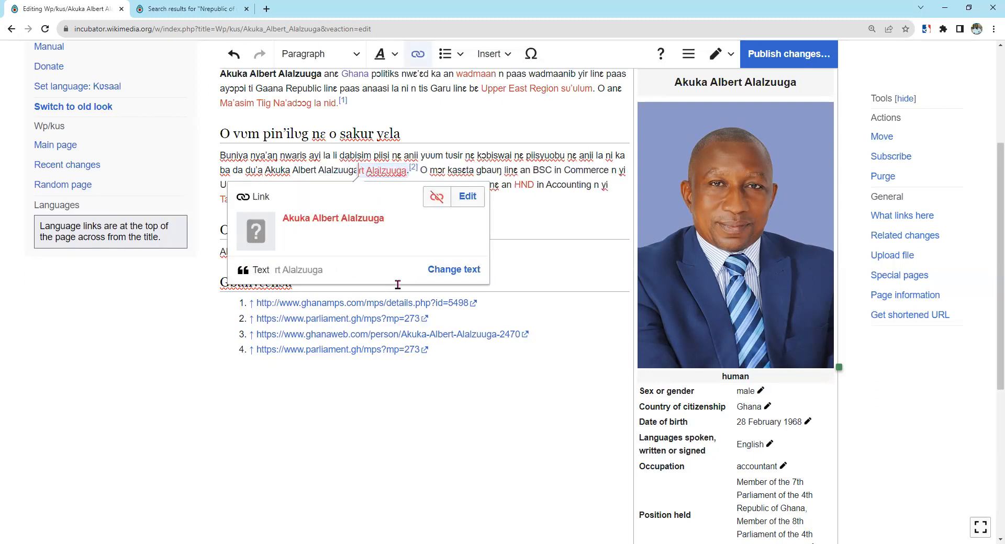
{"action": "key", "text": "Delete"}
{"action": "key", "text": "Delete"}
{"action": "key", "text": "Delete"}
{"action": "key", "text": "Delete"}
{"action": "key", "text": "Delete"}
{"action": "key", "text": "Delete"}
{"action": "key", "text": "Delete"}
{"action": "key", "text": "Delete"}
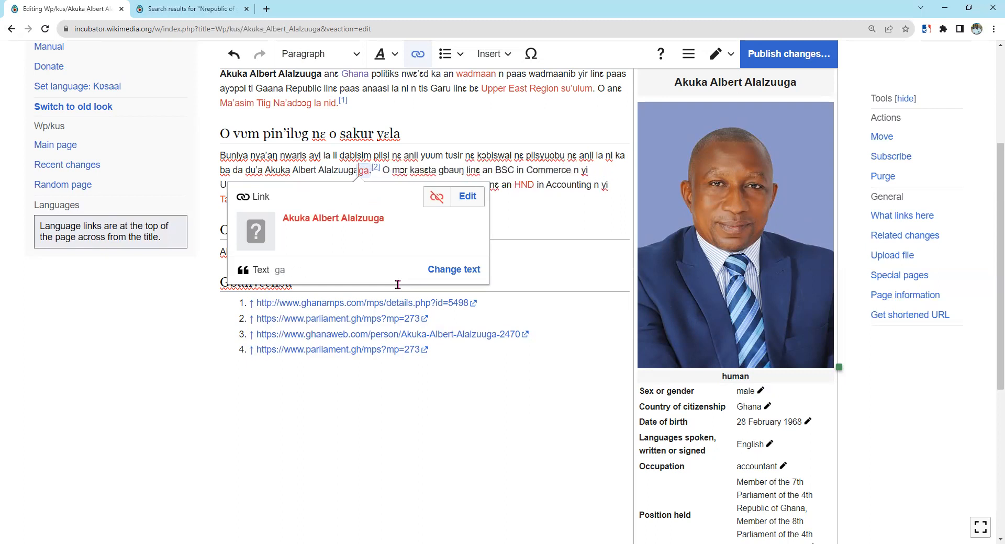
{"action": "key", "text": "Delete"}
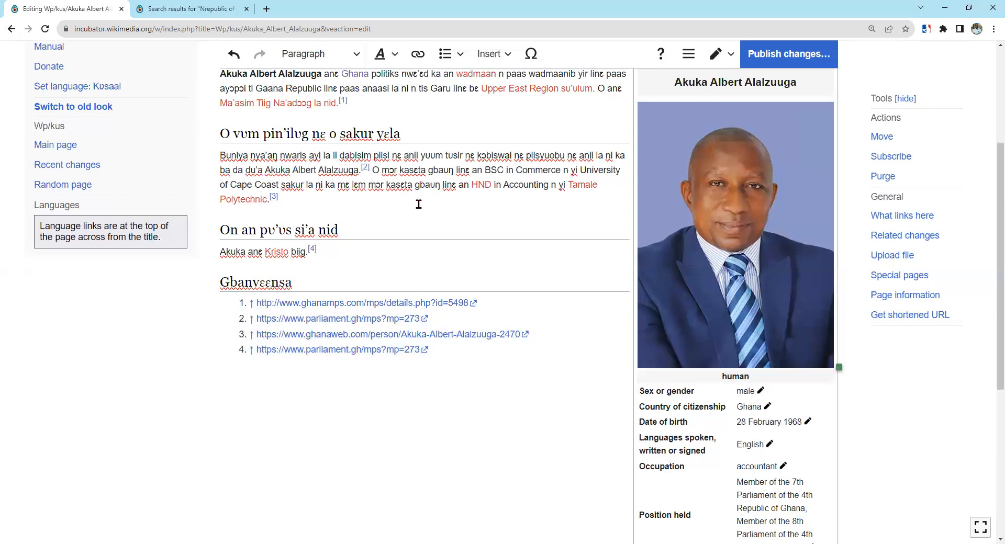
Publish the article edits using the suggested summary 'Added a link'.
{"action": "left_click", "coordinate": [757, 55]}
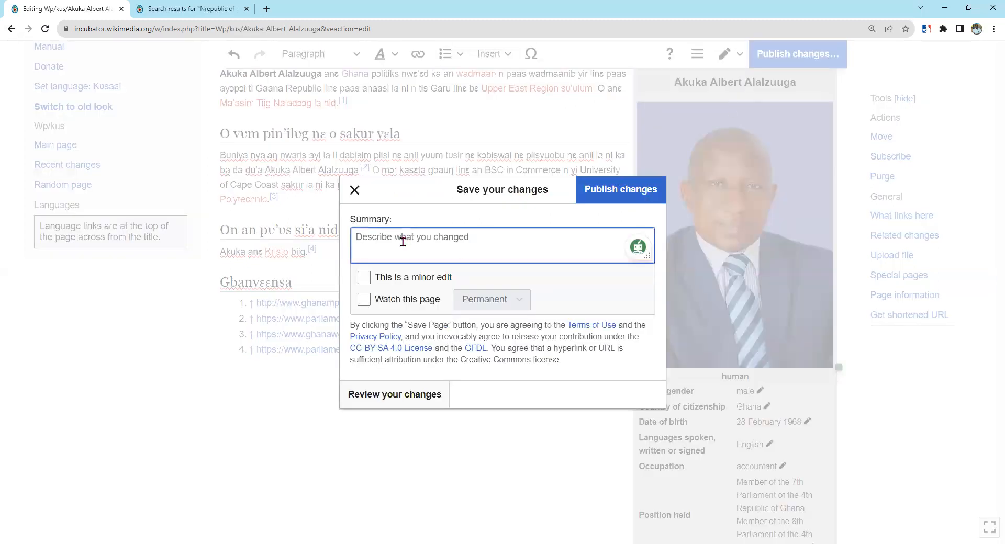
{"action": "type", "text": "Link"}
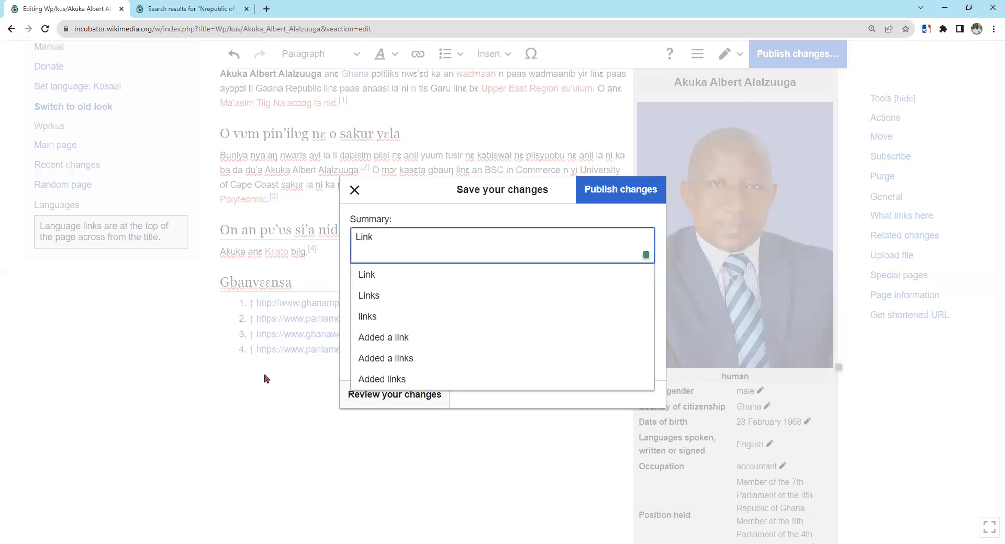
{"action": "left_click", "coordinate": [383, 339]}
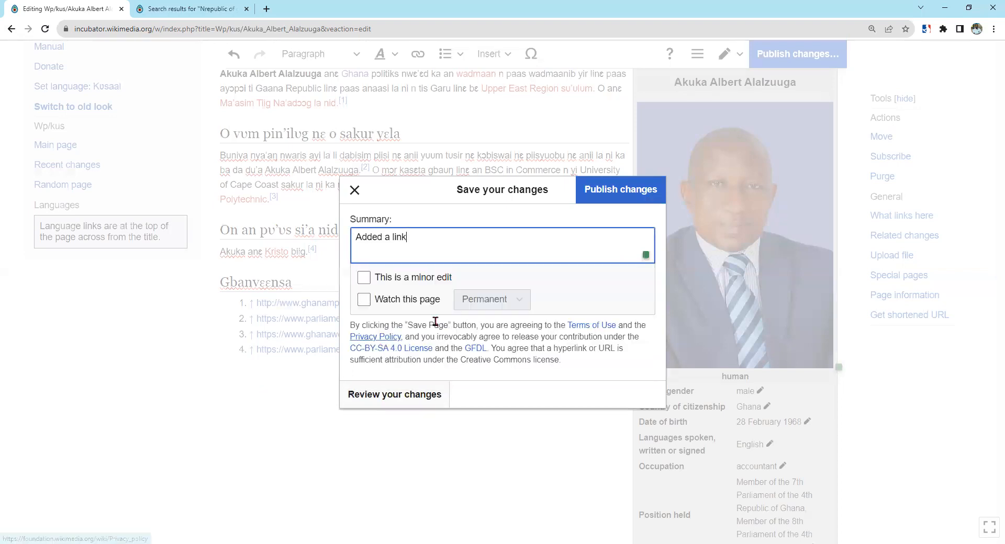
{"action": "left_click", "coordinate": [628, 190]}
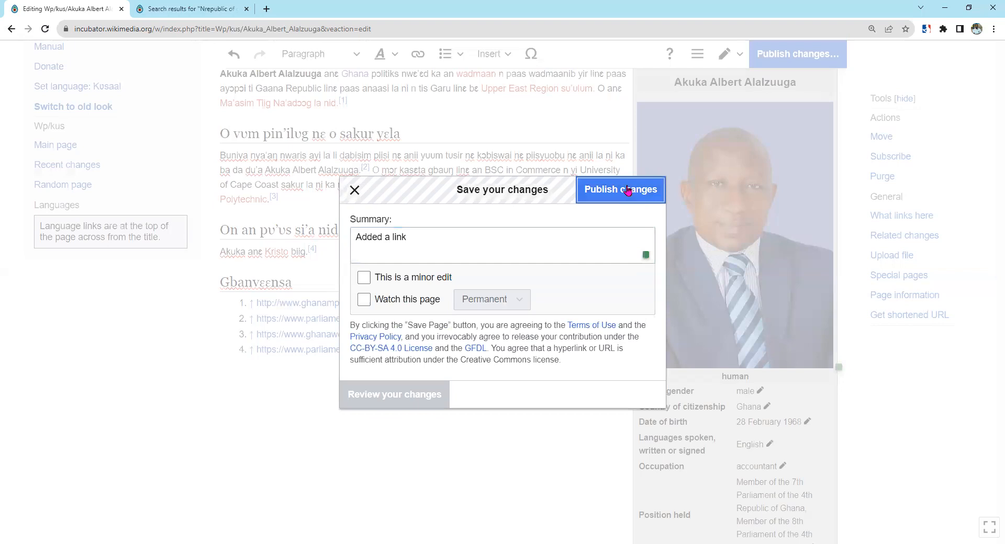